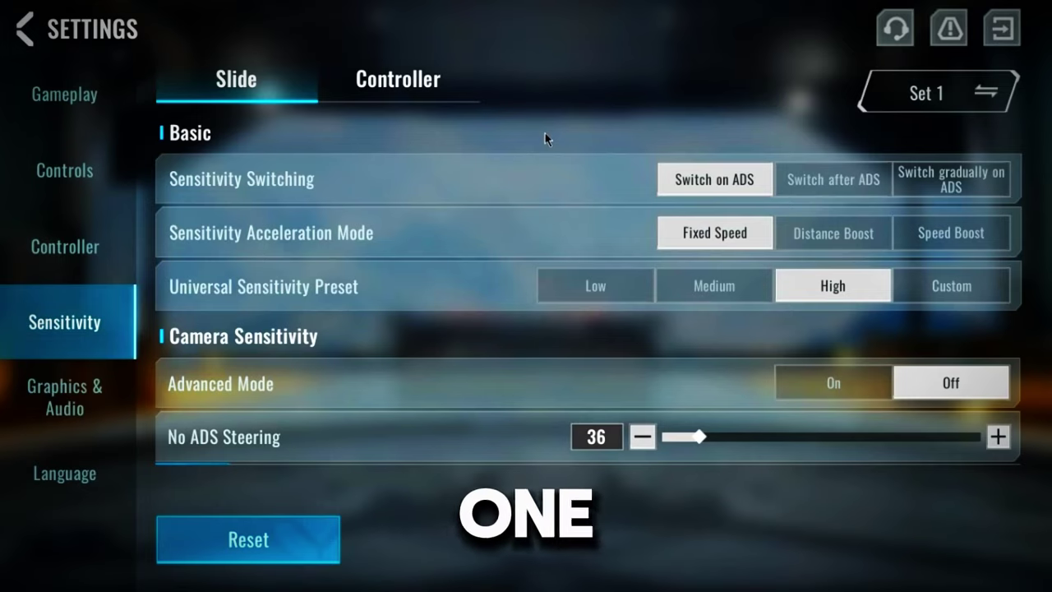
- Try each sensitivity switching option, leaving it on Switch on ADS
left_click(818, 181)
left_click(744, 184)
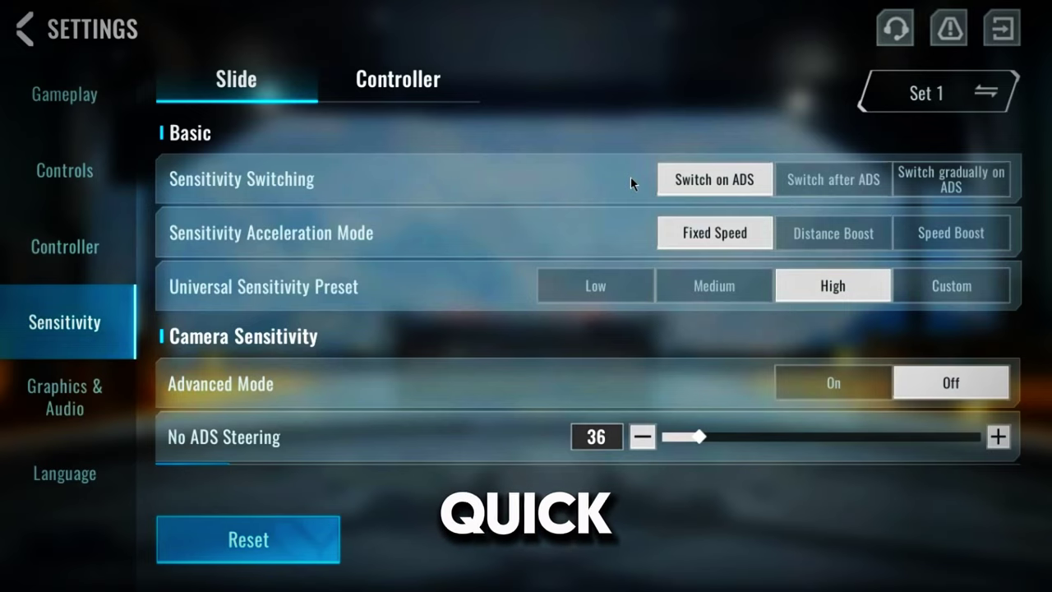
left_click(807, 178)
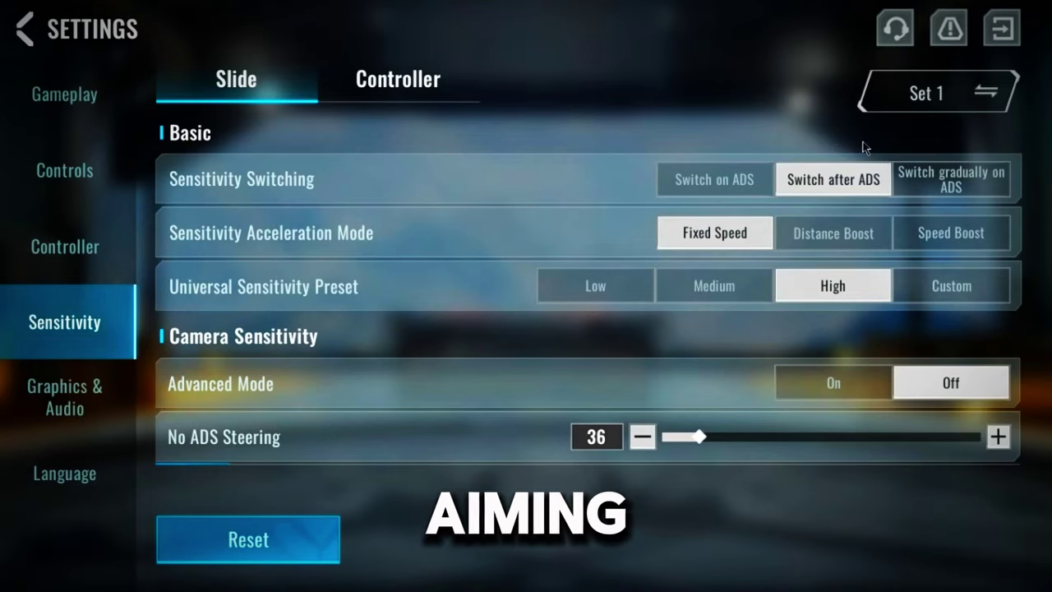
left_click(928, 180)
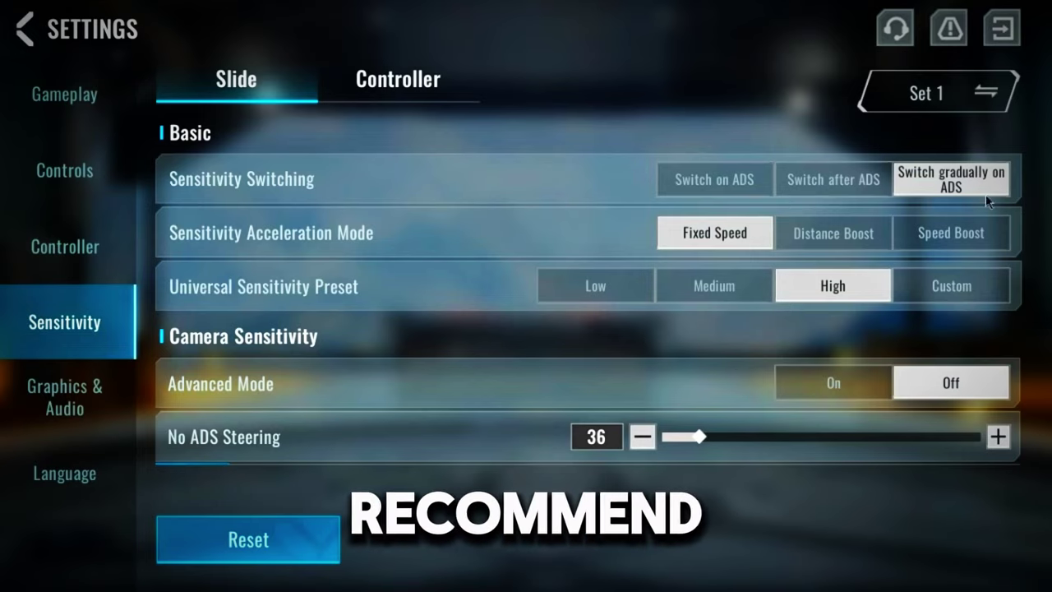
left_click(732, 184)
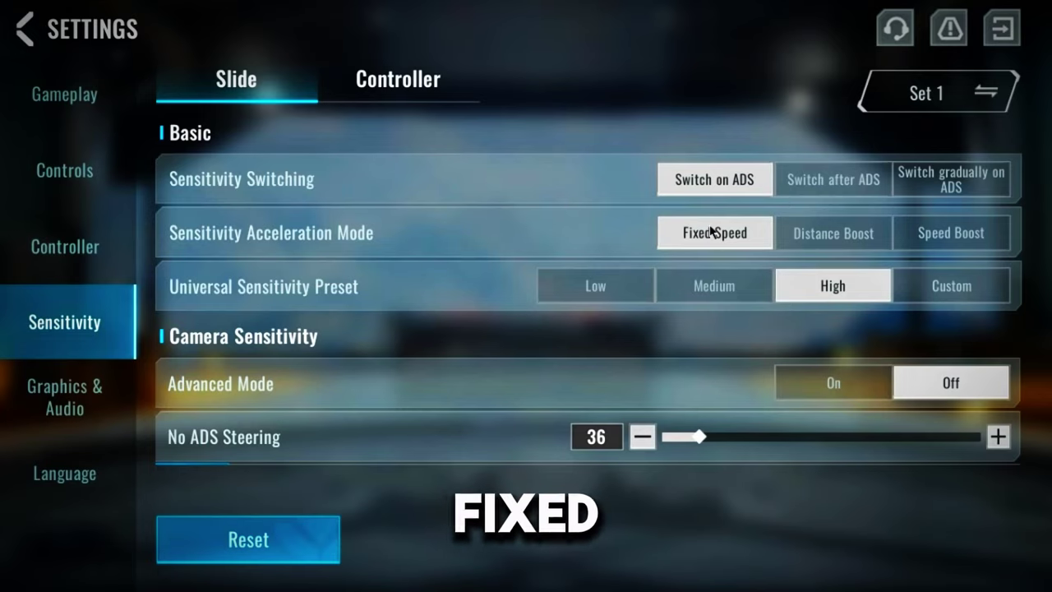
- Try Distance Boost and Speed Boost acceleration modes, leaving it on Fixed Speed
left_click(832, 233)
left_click(698, 242)
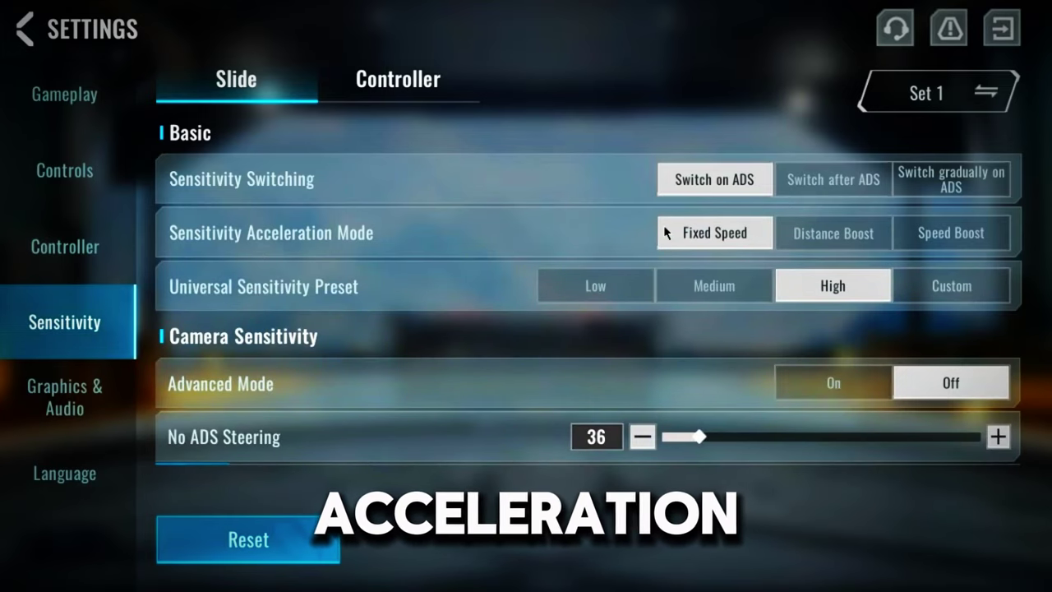
left_click(847, 234)
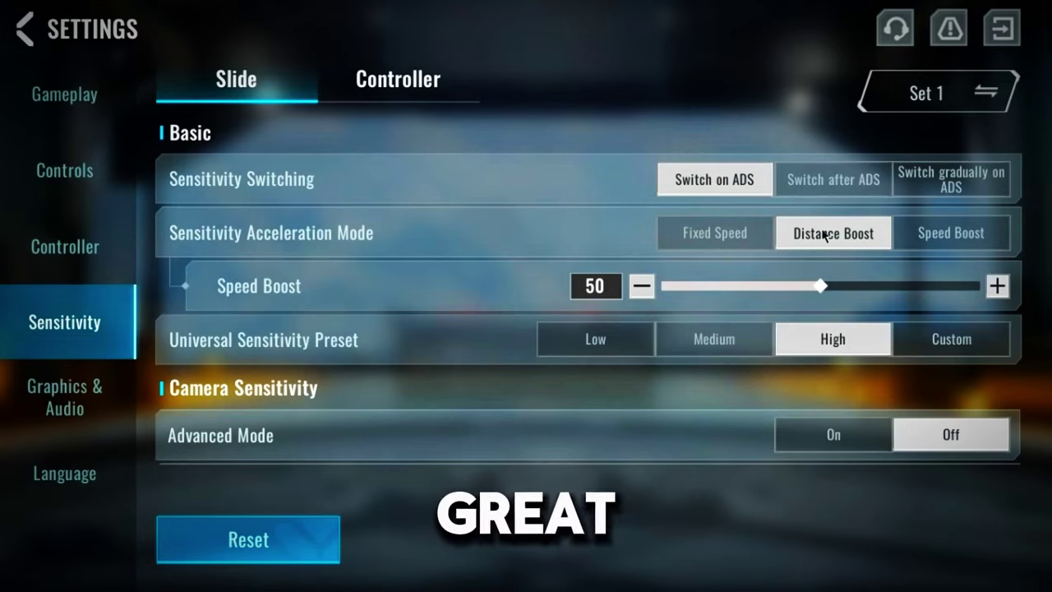
left_click(963, 235)
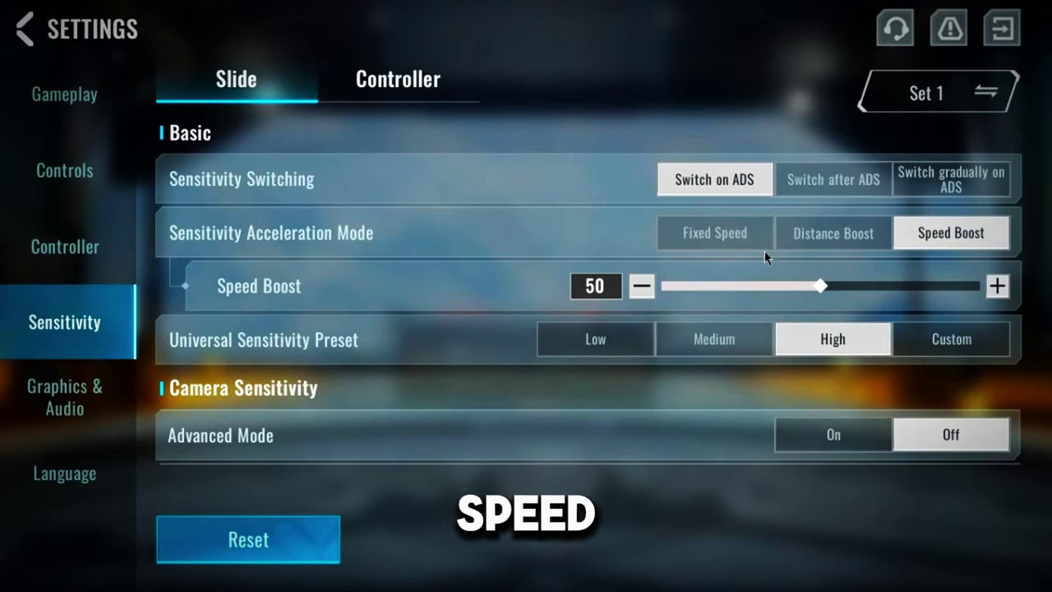
left_click(739, 234)
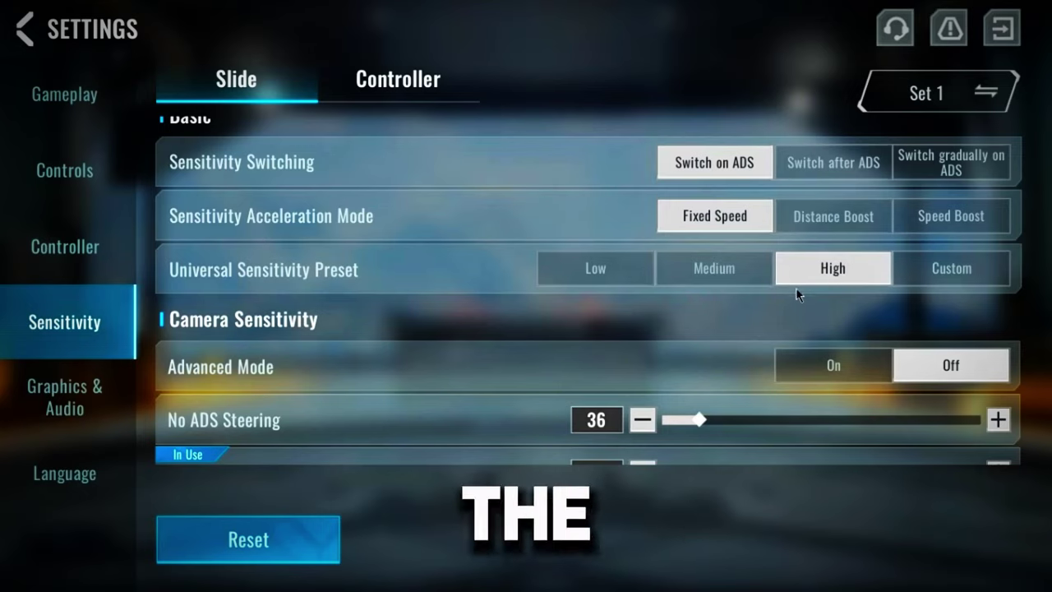
- Apply the Low, Medium and then High sensitivity presets
left_click(599, 275)
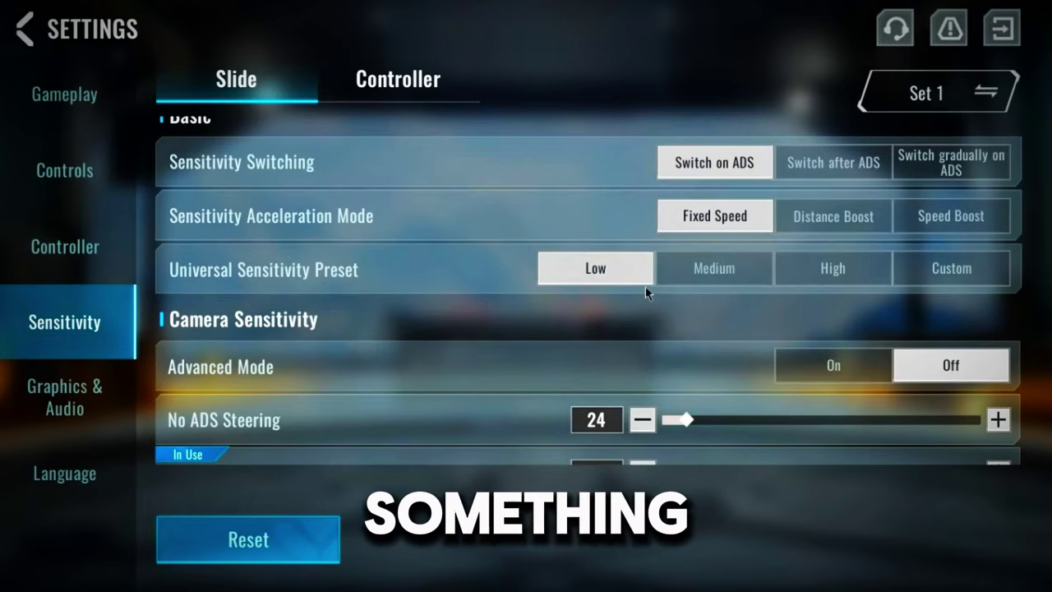
left_click(727, 272)
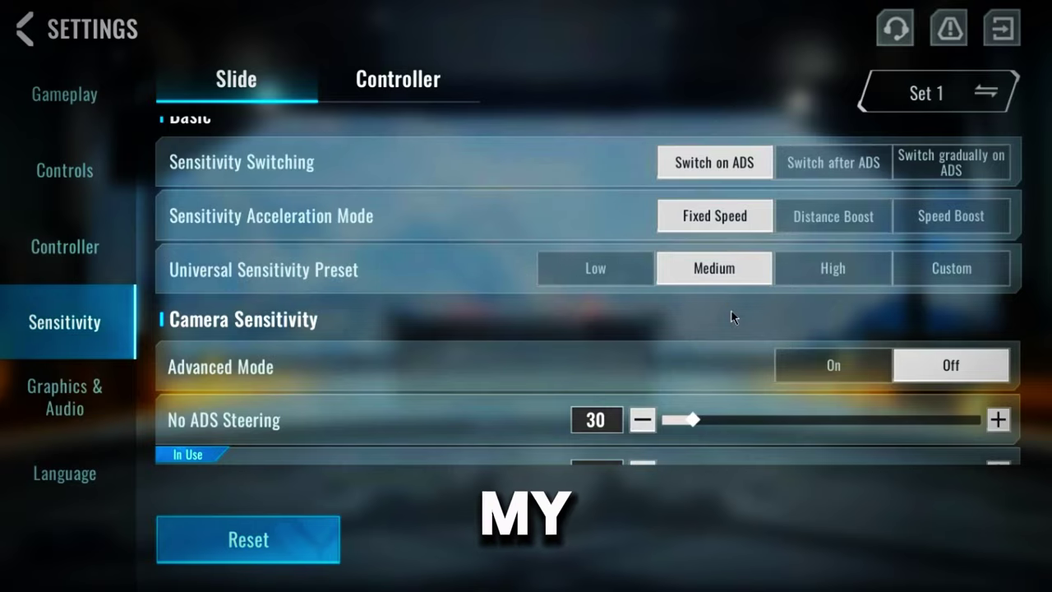
left_click(815, 282)
mouse_move(680, 335)
left_mouse_down()
mouse_move(689, 286)
mouse_move(682, 345)
left_mouse_up()
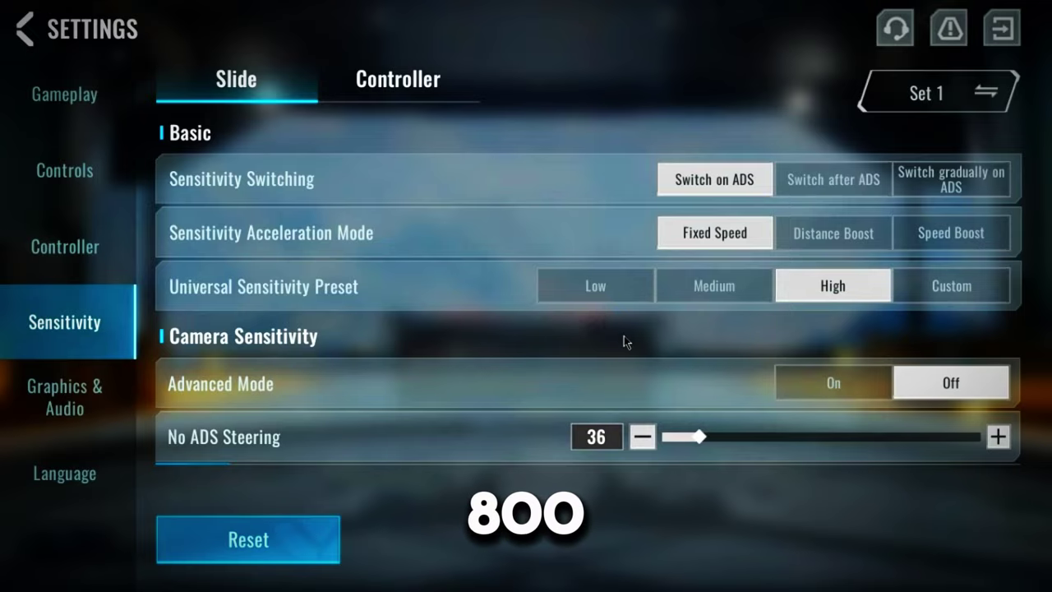
left_click_drag(568, 324, 574, 275)
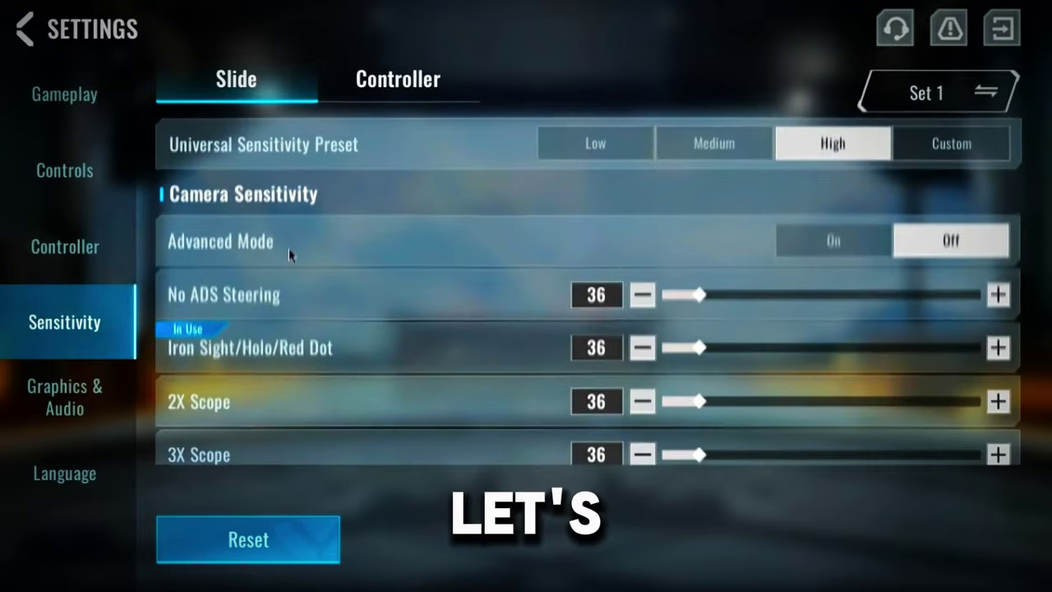
left_click_drag(390, 233, 394, 206)
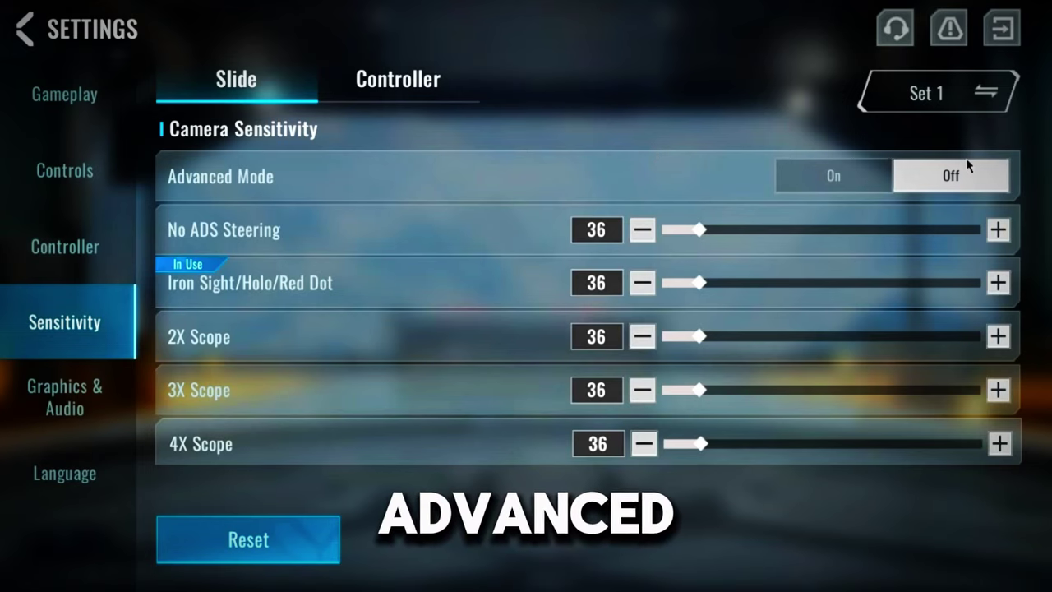
- Turn camera sensitivity Advanced Mode on, then back off
left_click(834, 175)
left_click(912, 176)
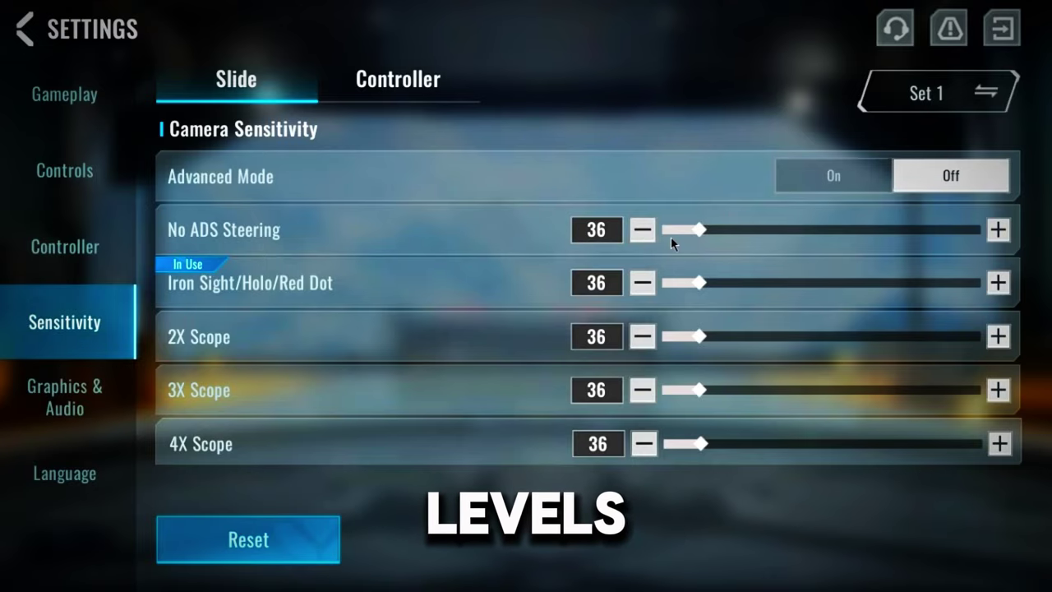
scroll(673, 280, "up", 3)
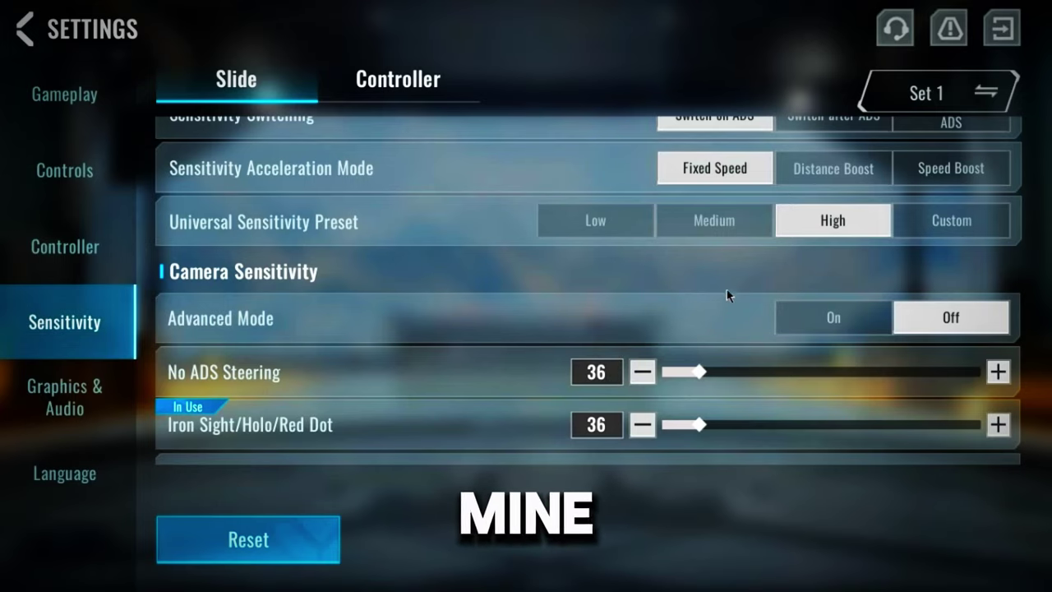
- Cycle the sensitivity presets through Medium, Low, High and Medium, ending on Low
left_click(715, 220)
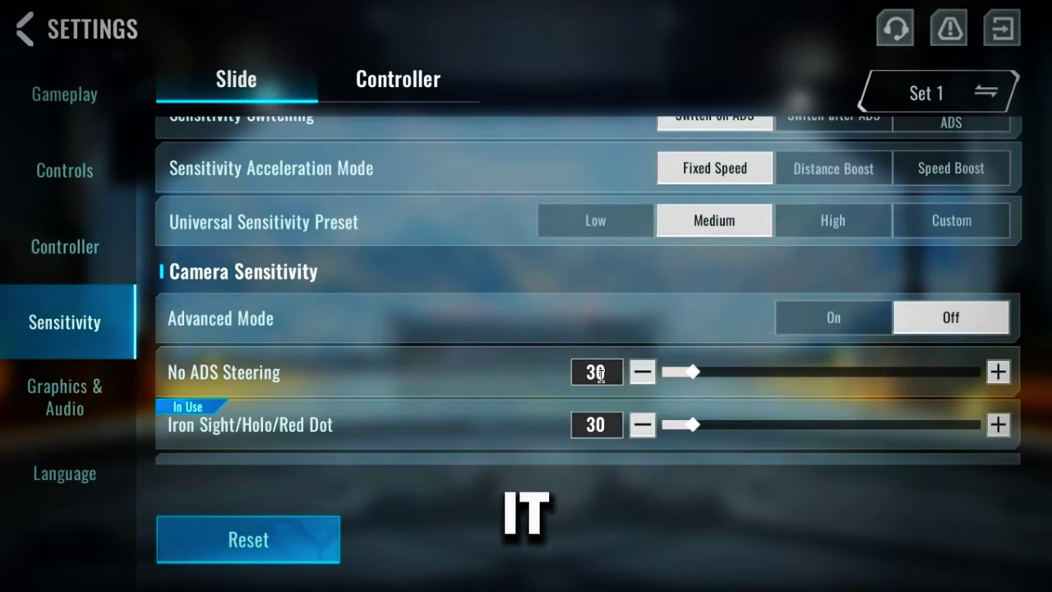
left_click(589, 224)
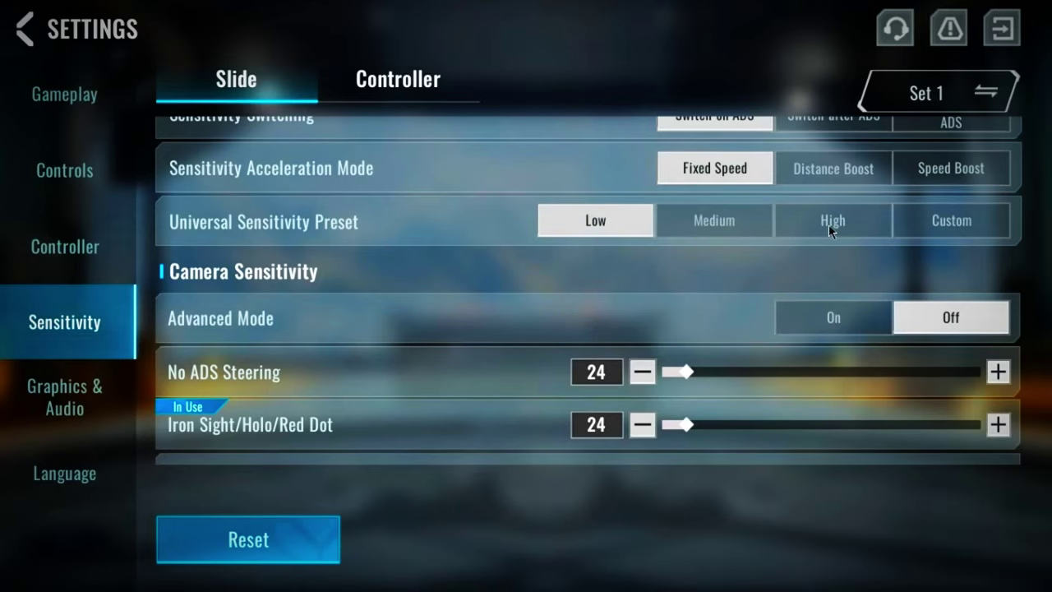
scroll(608, 382, "down", 3)
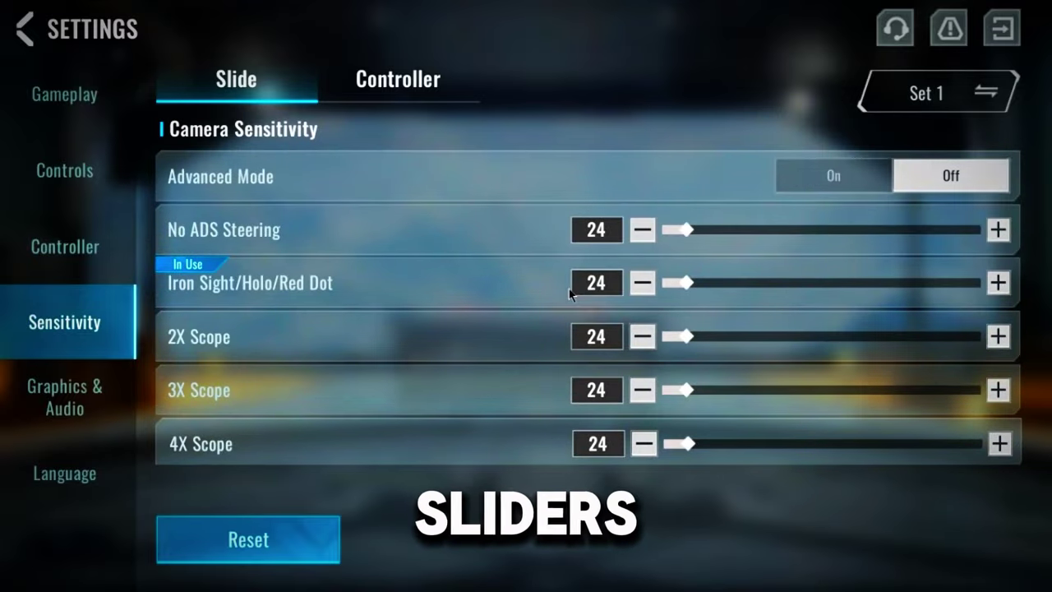
scroll(617, 353, "down", 2)
scroll(664, 357, "up", 3)
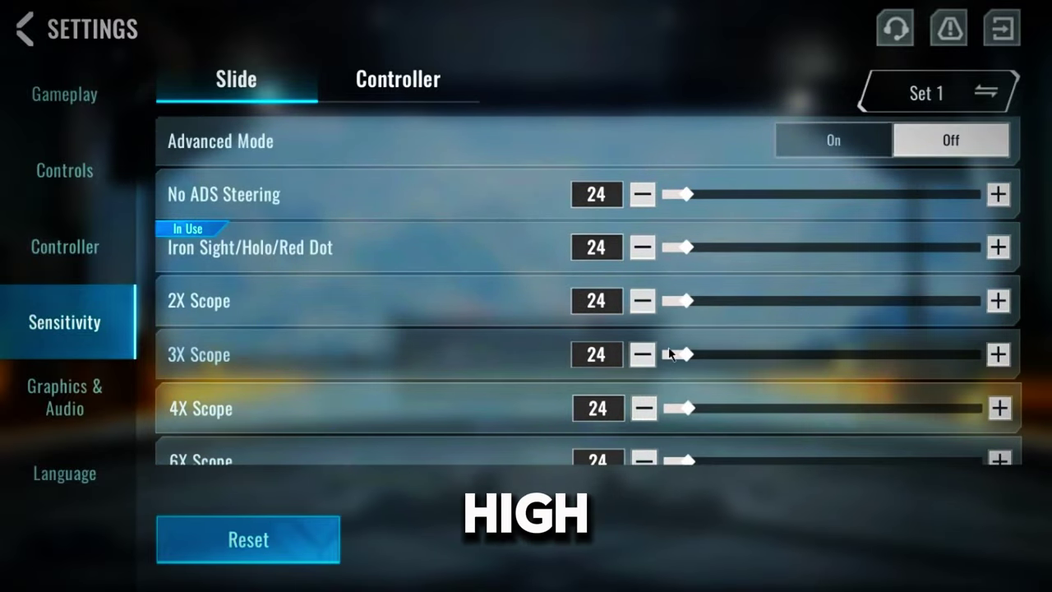
scroll(649, 261, "up", 2)
left_click(789, 156)
left_click(722, 154)
left_click(635, 162)
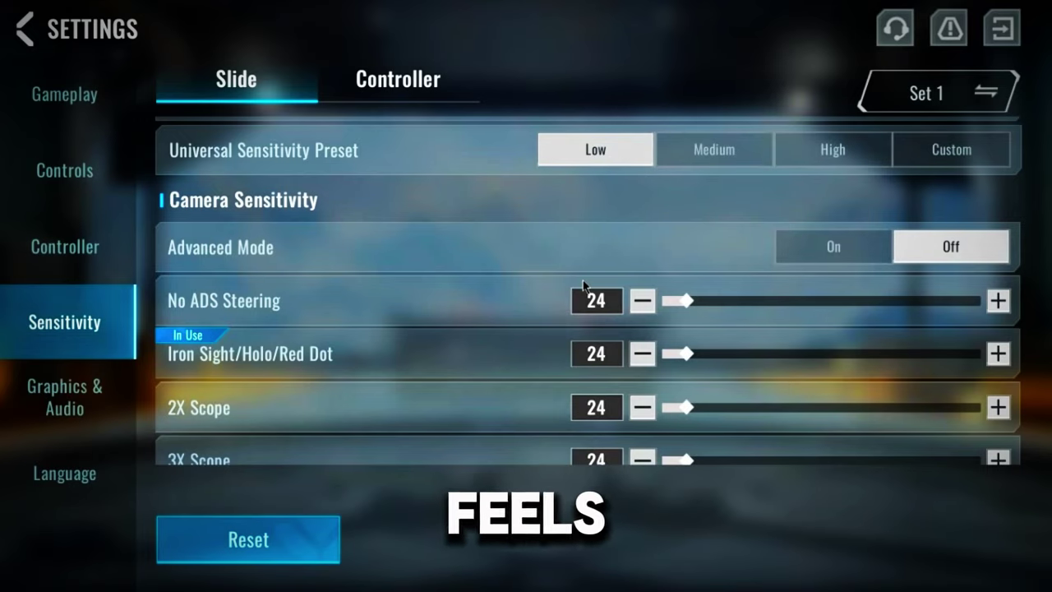
- Lower No ADS Steering and Iron Sight to 35, 2X Scope to 32, 3X Scope to 29
scroll(676, 288, "down", 1)
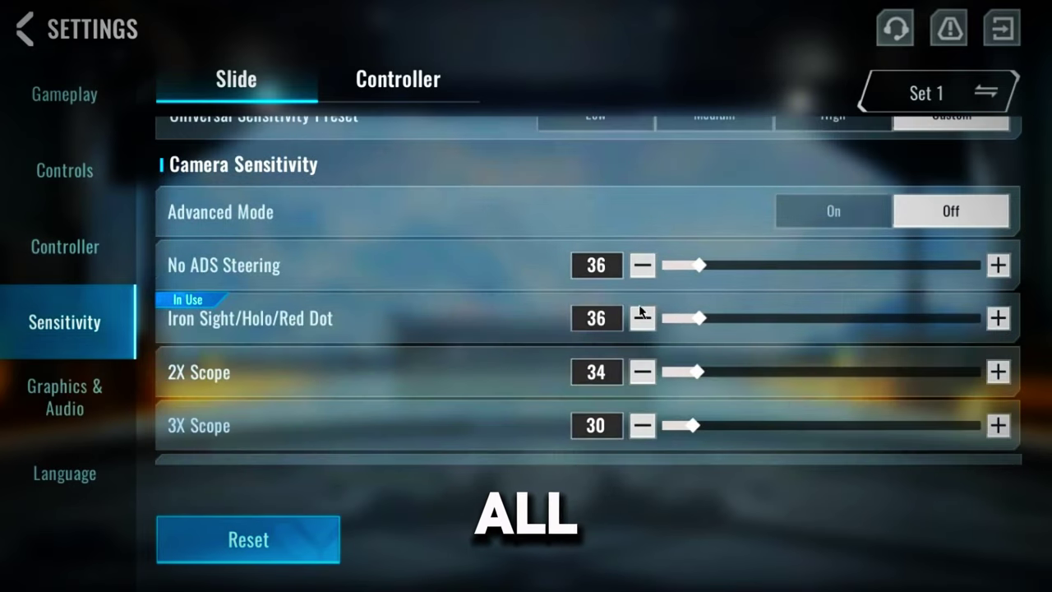
left_click(639, 264)
left_click(642, 318)
left_click(648, 371)
scroll(645, 365, "down", 1)
left_click(642, 342)
left_click(644, 391)
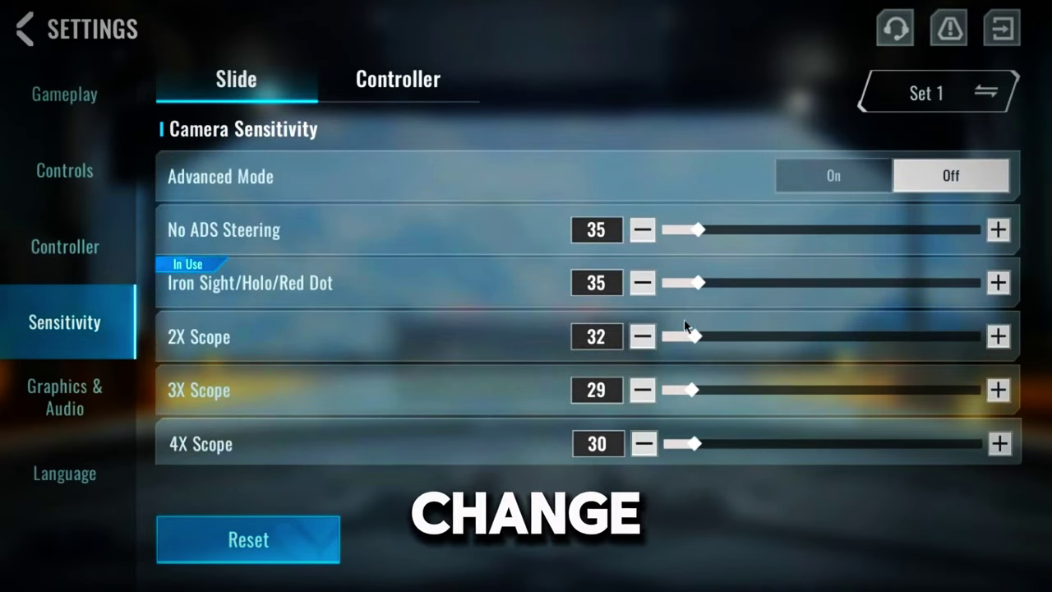
- Apply the Low preset, then the High preset to set the sliders to 36
scroll(611, 152, "up", 2)
left_click(610, 152)
scroll(690, 281, "down", 1)
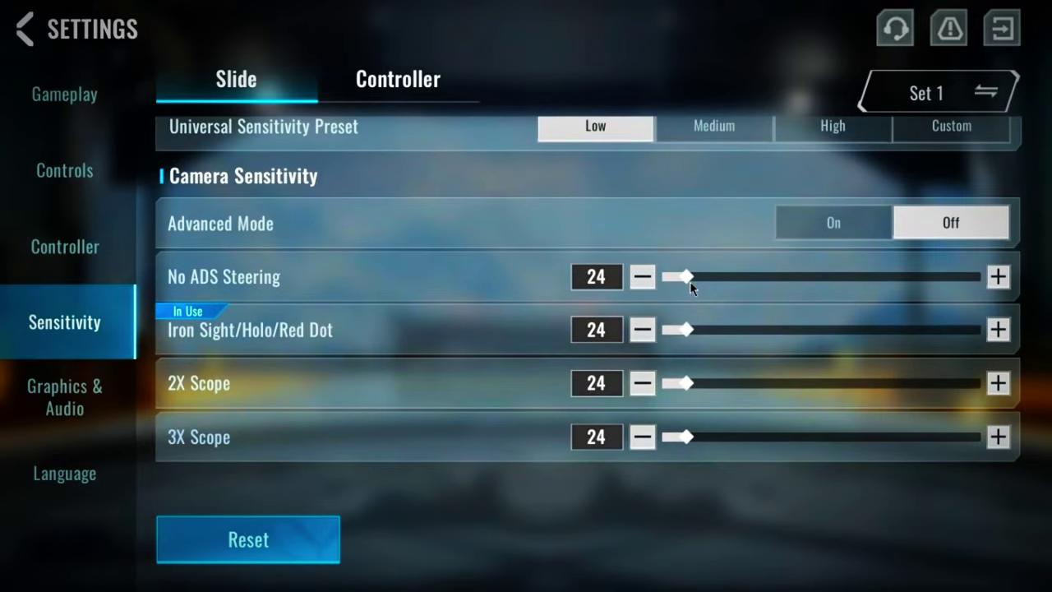
scroll(689, 281, "down", 1)
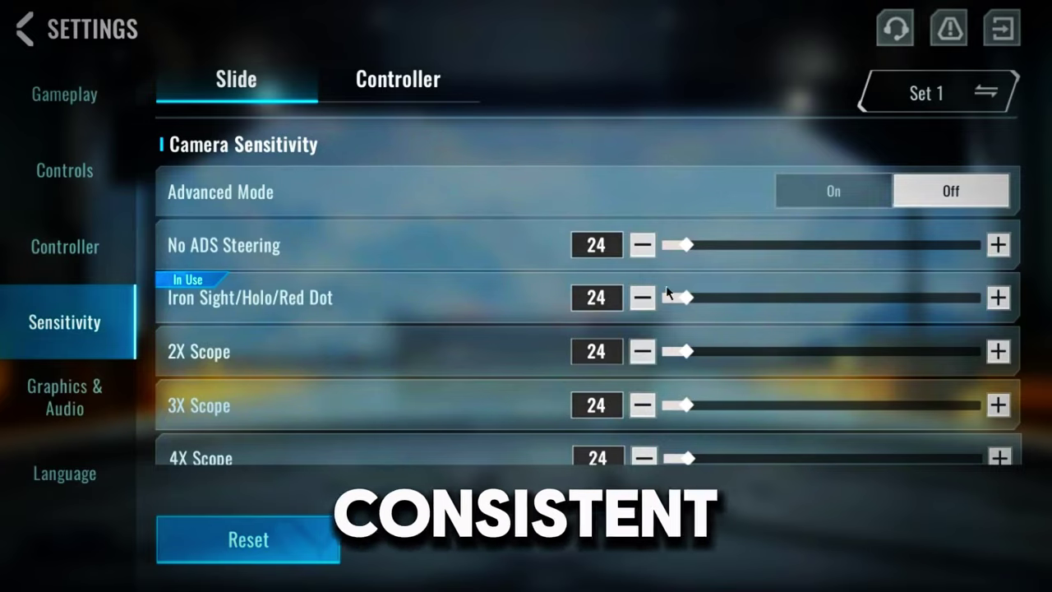
scroll(695, 279, "up", 2)
left_click(816, 199)
- Nudge No ADS Steering down to 34 and back up to 35
scroll(621, 297, "down", 3)
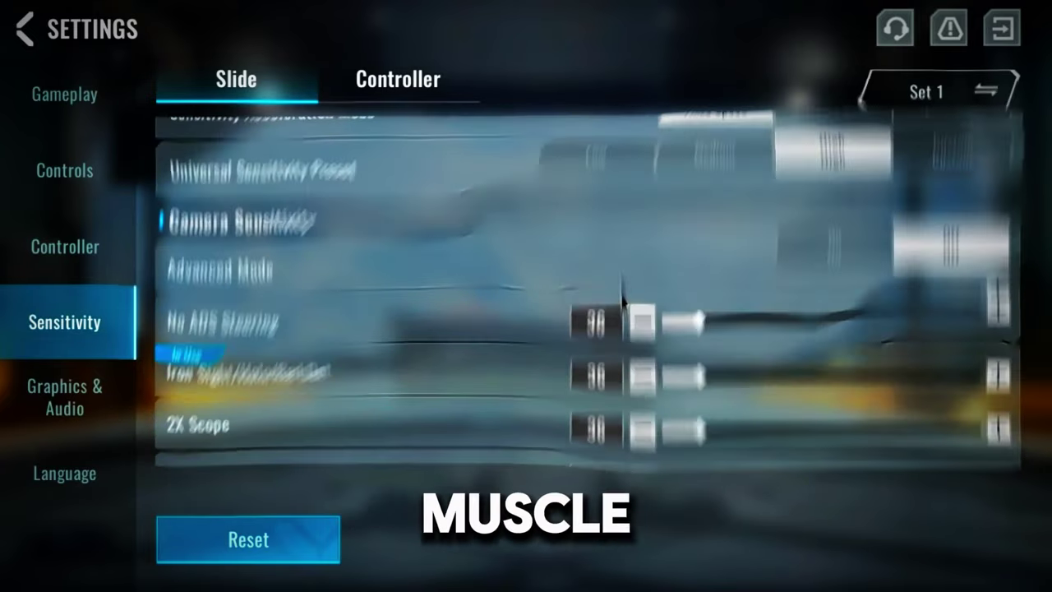
scroll(622, 297, "up", 2)
scroll(479, 297, "down", 4)
scroll(480, 297, "up", 4)
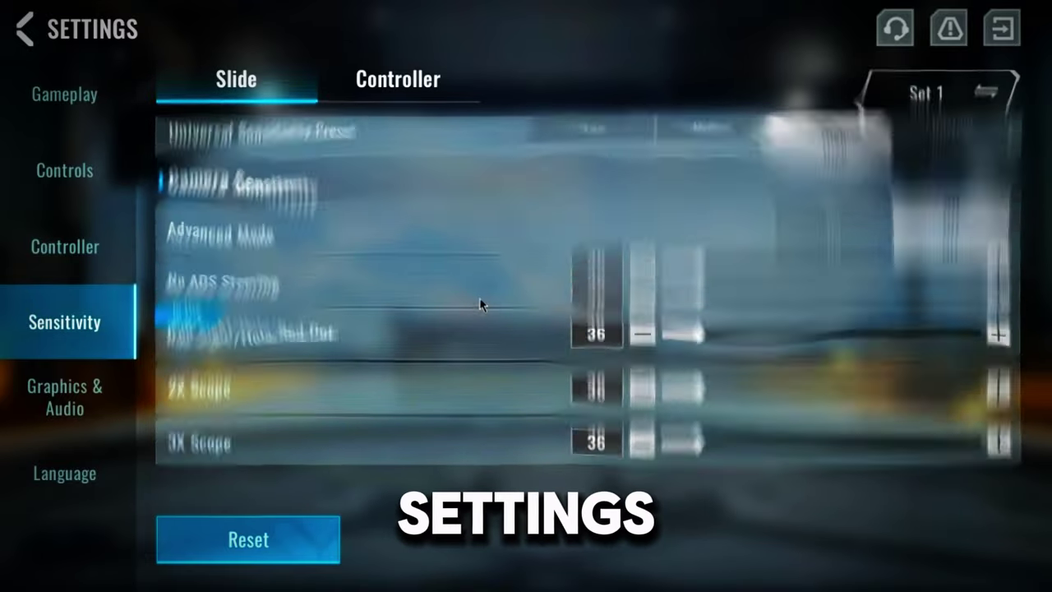
scroll(481, 305, "up", 2)
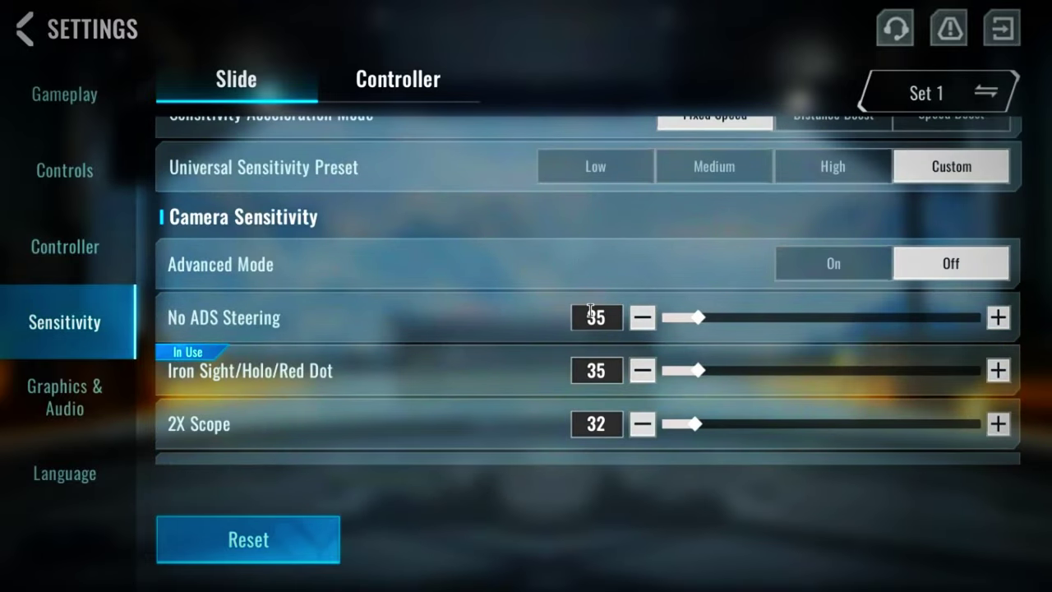
left_click(643, 318)
scroll(440, 327, "down", 2)
scroll(440, 326, "down", 1)
scroll(444, 326, "up", 3)
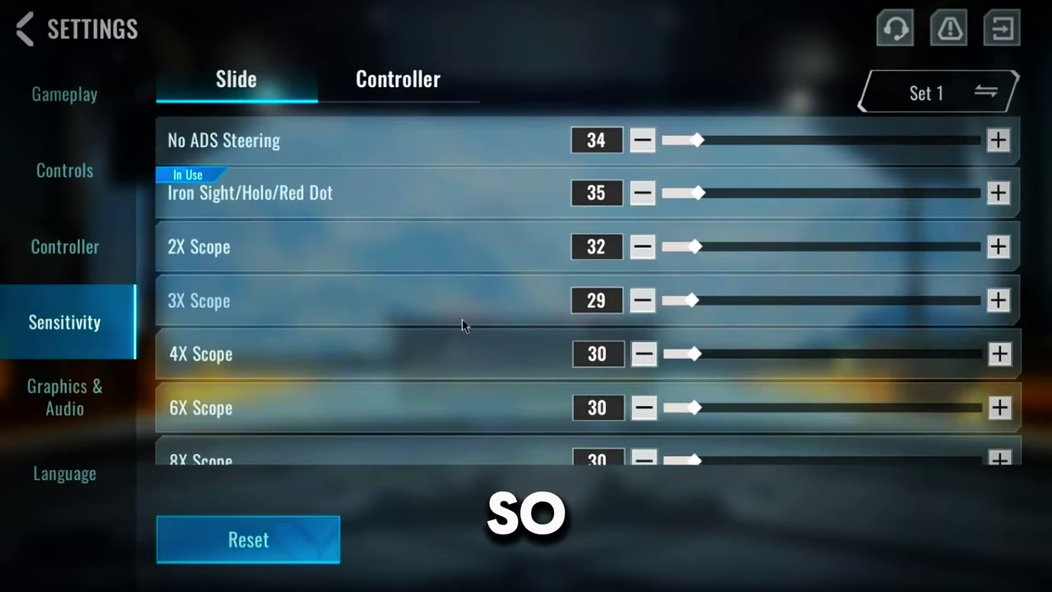
left_click(998, 211)
- Reapply the High preset so every sensitivity slider returns to 36
scroll(647, 274, "up", 2)
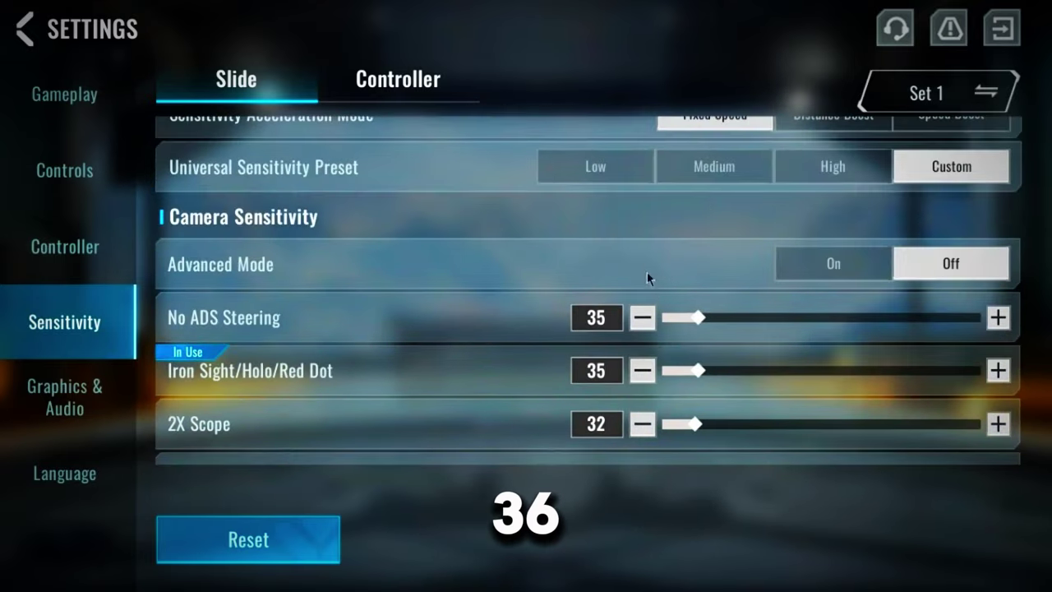
left_click(794, 171)
scroll(541, 334, "down", 1)
scroll(540, 334, "down", 3)
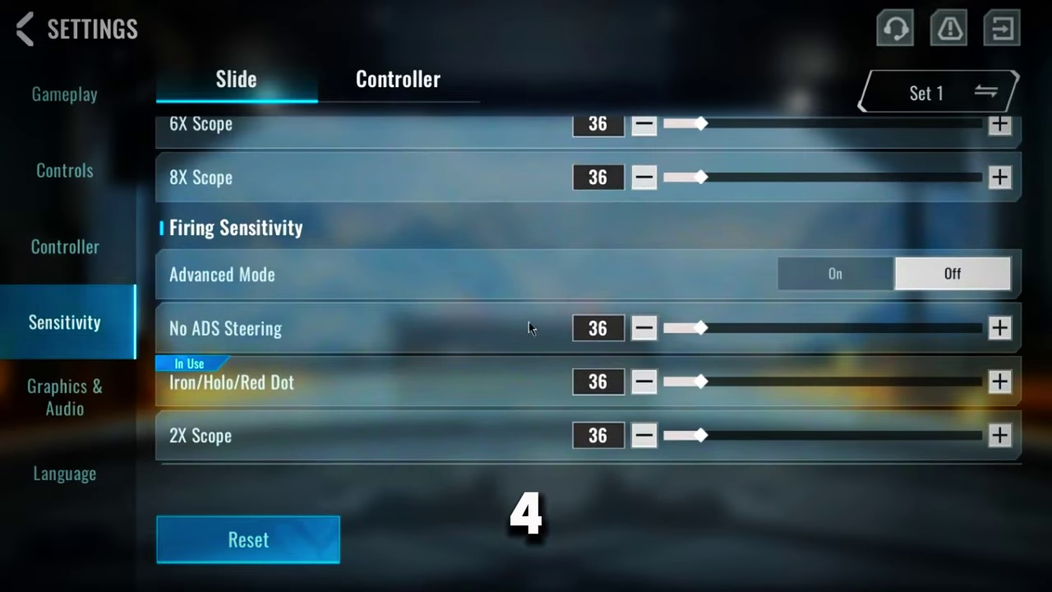
scroll(510, 300, "down", 1)
scroll(510, 296, "down", 1)
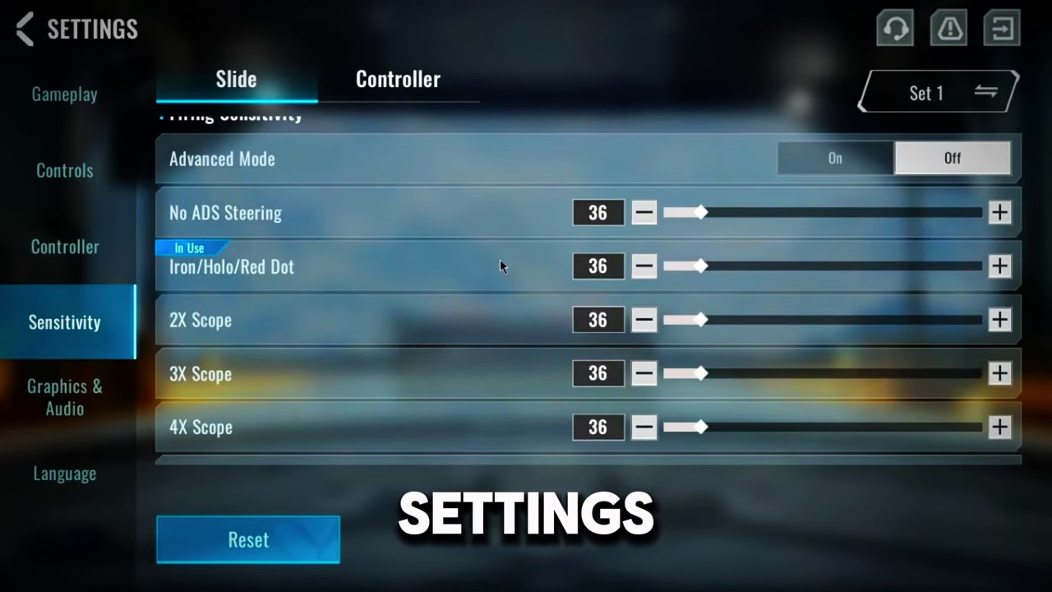
scroll(506, 251, "up", 1)
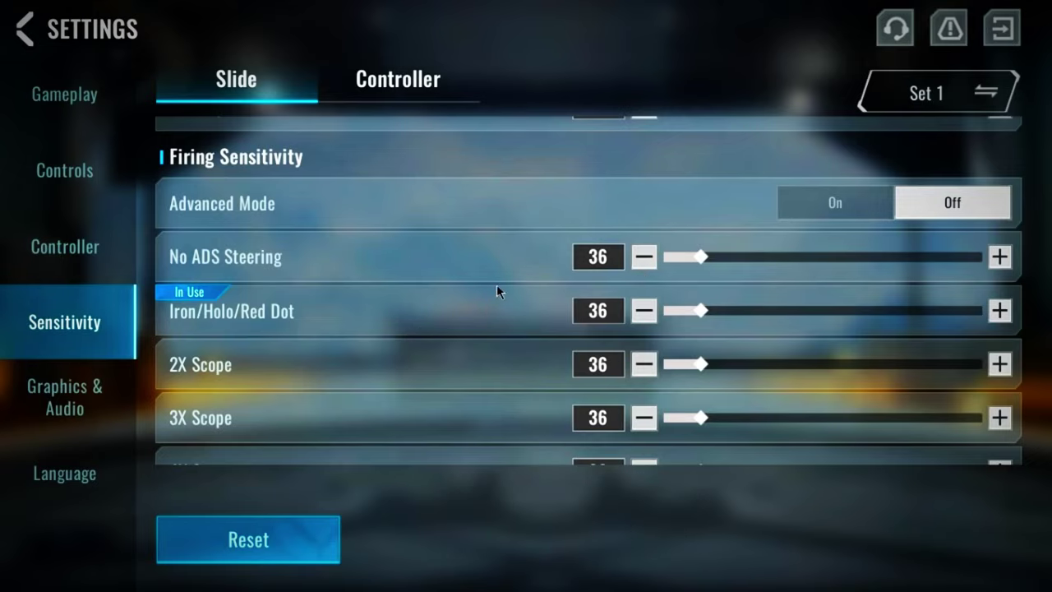
scroll(556, 283, "down", 3)
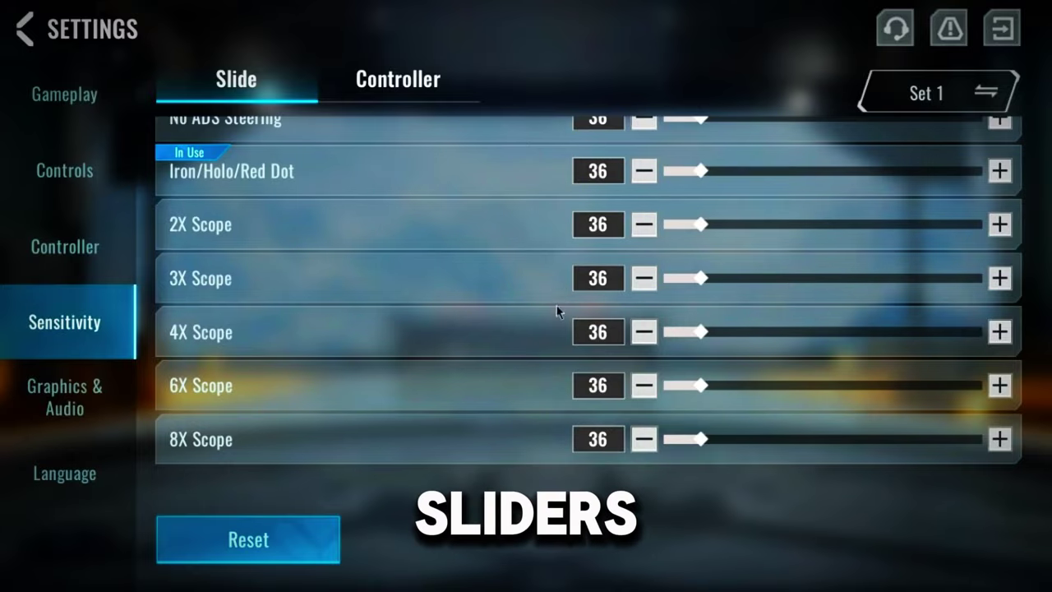
scroll(558, 301, "up", 3)
scroll(553, 338, "up", 5)
scroll(553, 332, "down", 3)
scroll(553, 332, "down", 5)
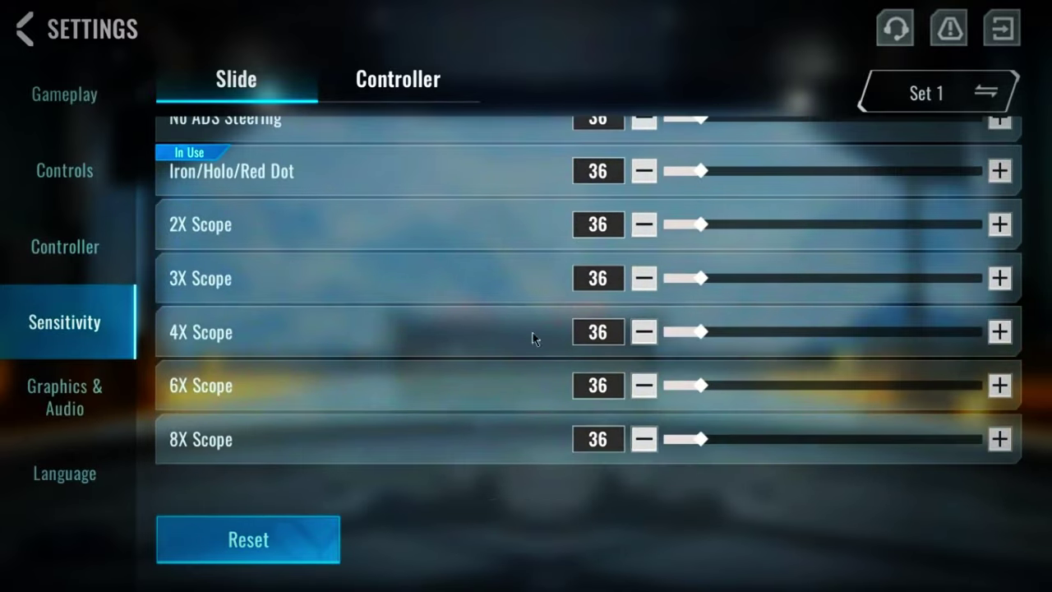
scroll(606, 354, "up", 3)
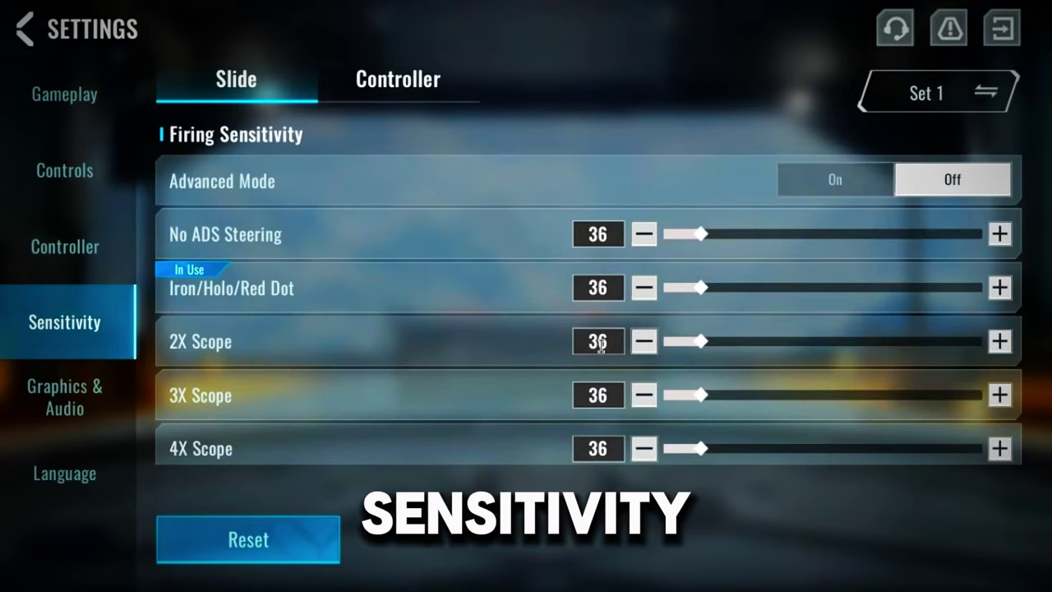
scroll(413, 355, "down", 3)
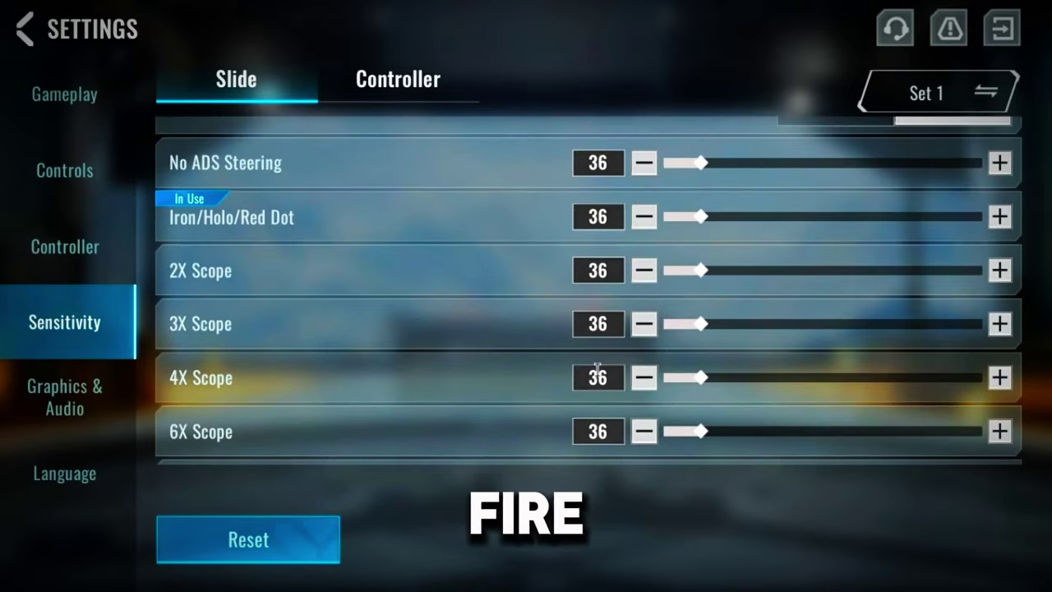
scroll(649, 395, "down", 1)
scroll(649, 429, "up", 3)
scroll(648, 429, "down", 3)
scroll(547, 369, "up", 1)
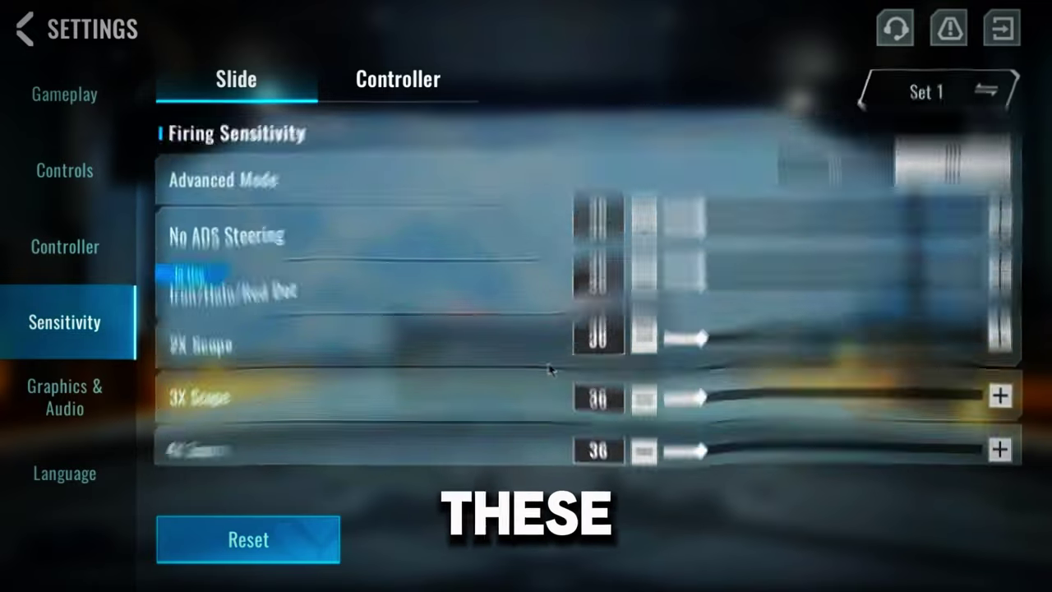
scroll(691, 395, "down", 3)
scroll(740, 319, "up", 2)
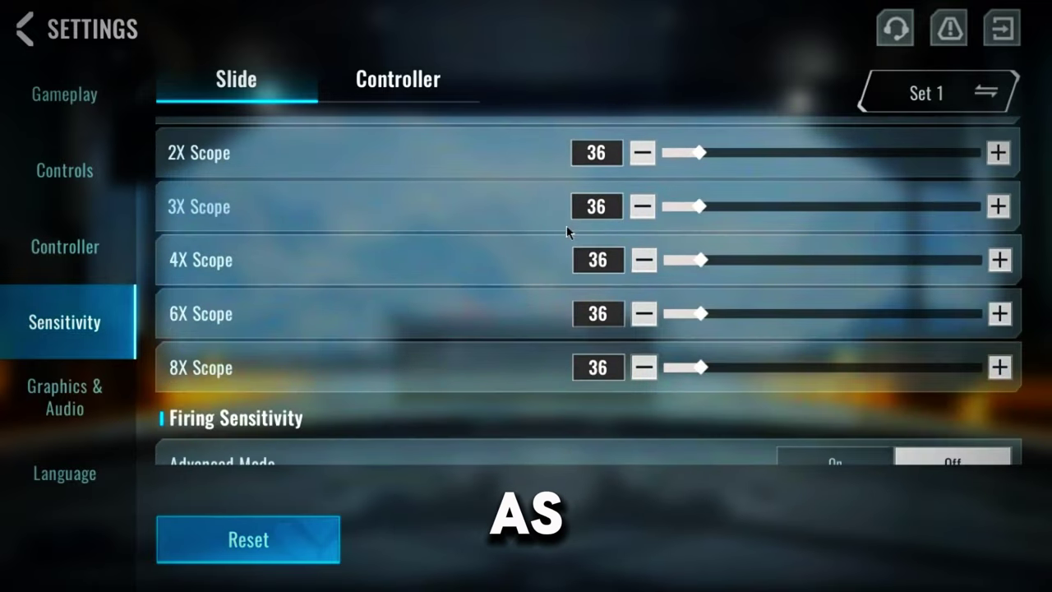
scroll(681, 294, "up", 3)
scroll(529, 339, "up", 2)
scroll(529, 337, "up", 1)
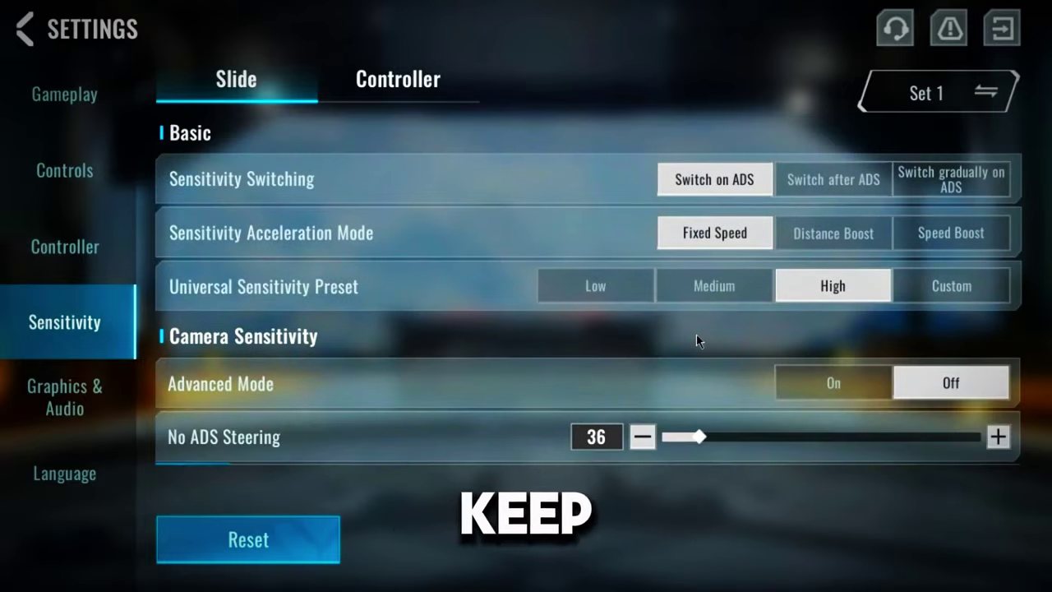
scroll(626, 381, "down", 3)
scroll(626, 381, "down", 5)
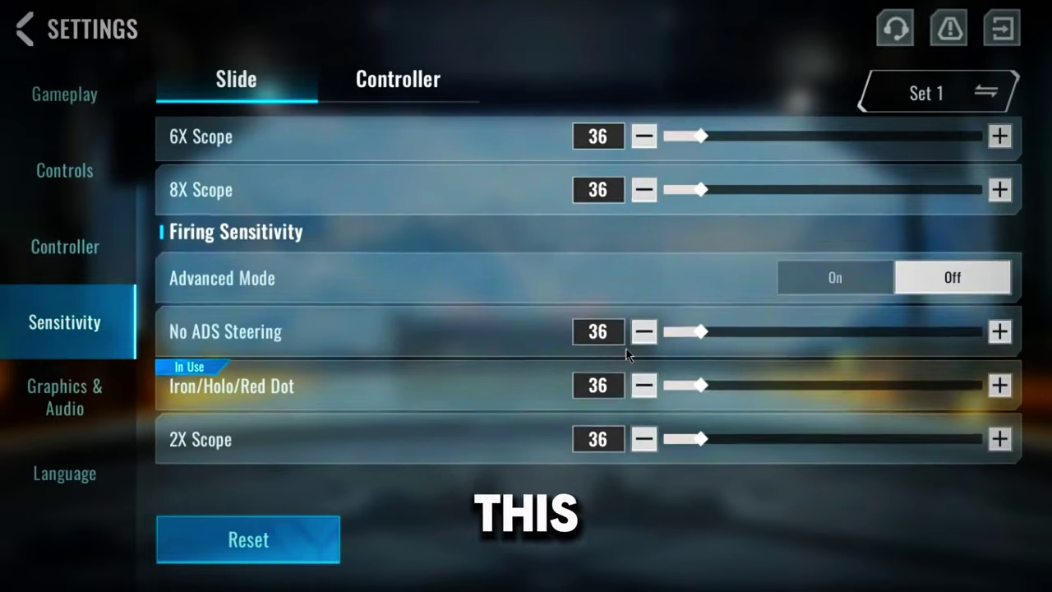
scroll(514, 363, "up", 5)
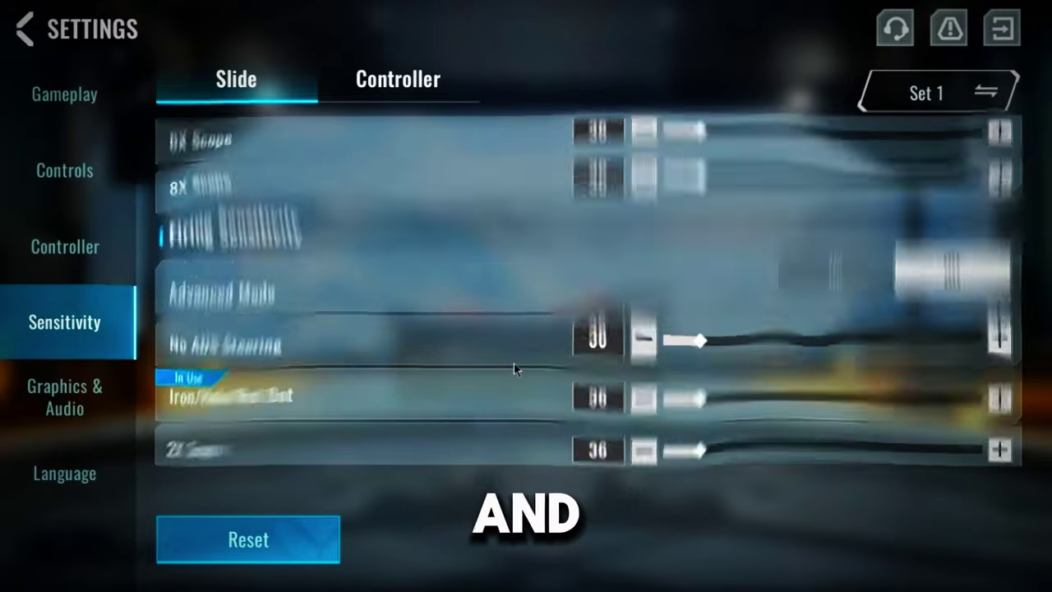